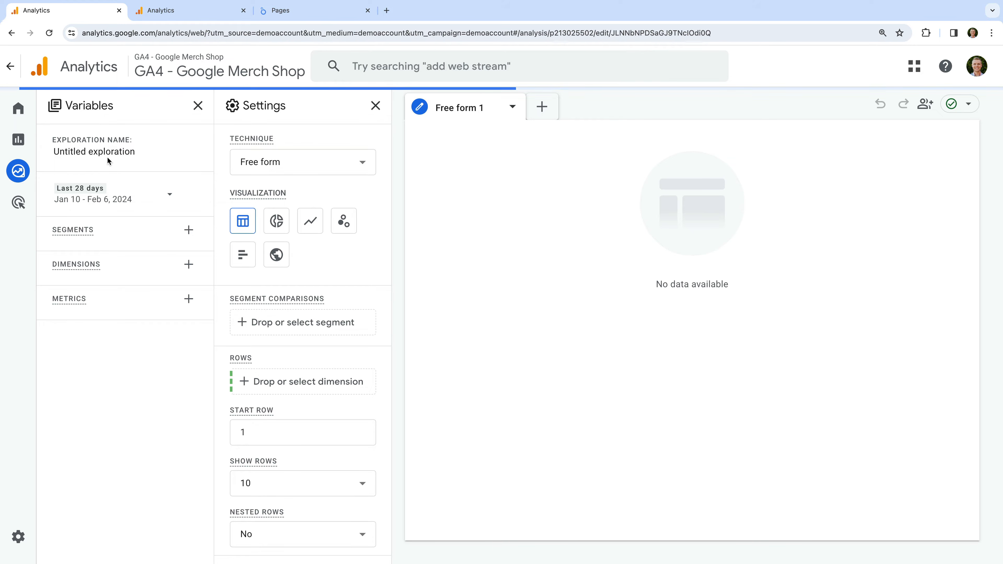
Rename the untitled exploration as "Exit Pages"
click(101, 154)
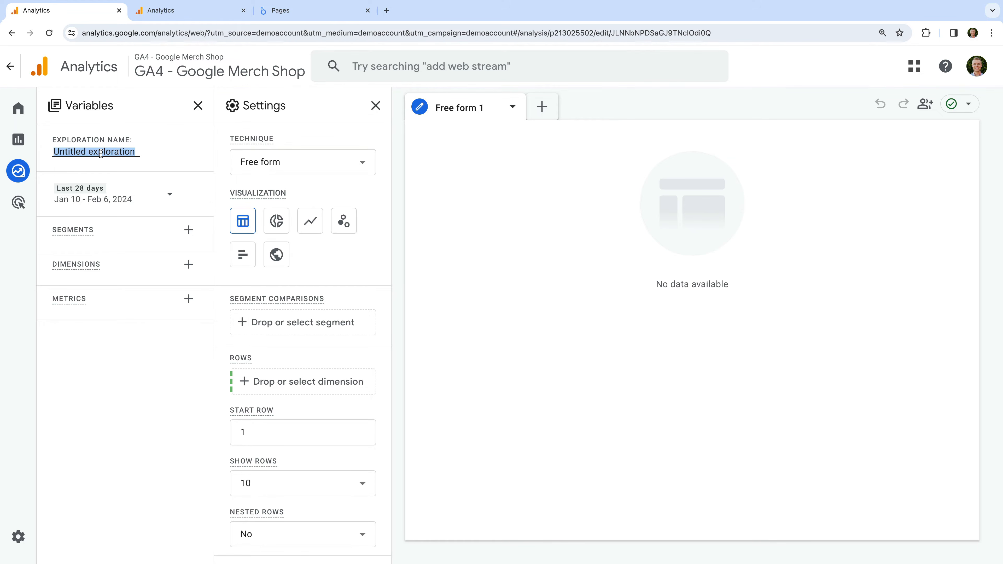
text(Exit Page)
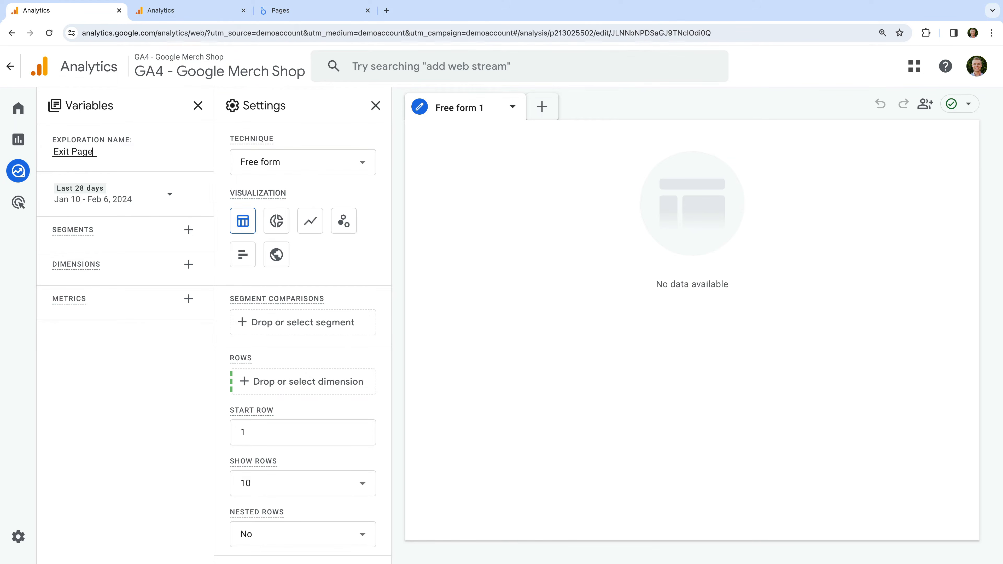
text(s)
key(Return)
Import the "Page path and screen class" dimension from the Page / screen category into the exploration
click(189, 264)
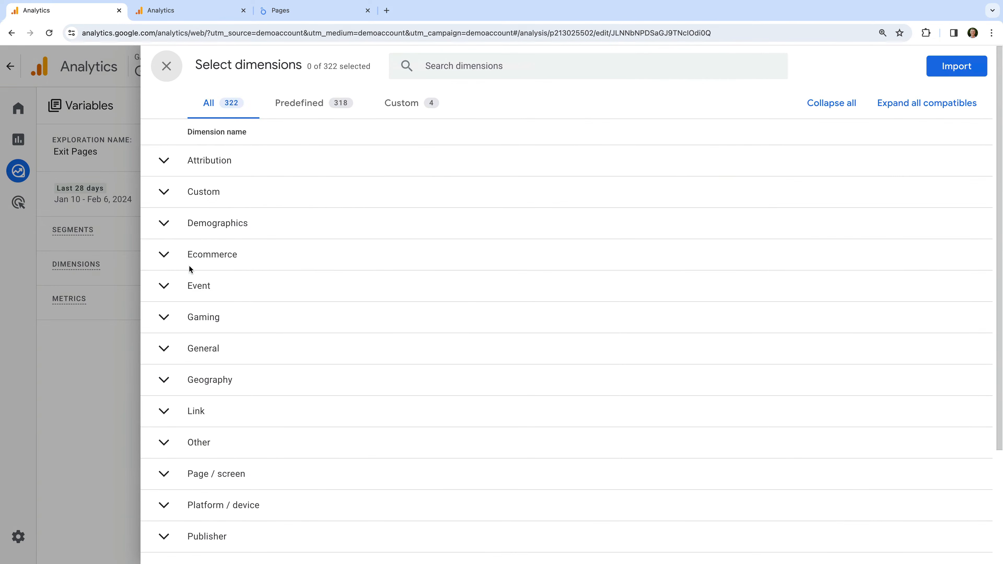
scroll(217, 282, down, 2)
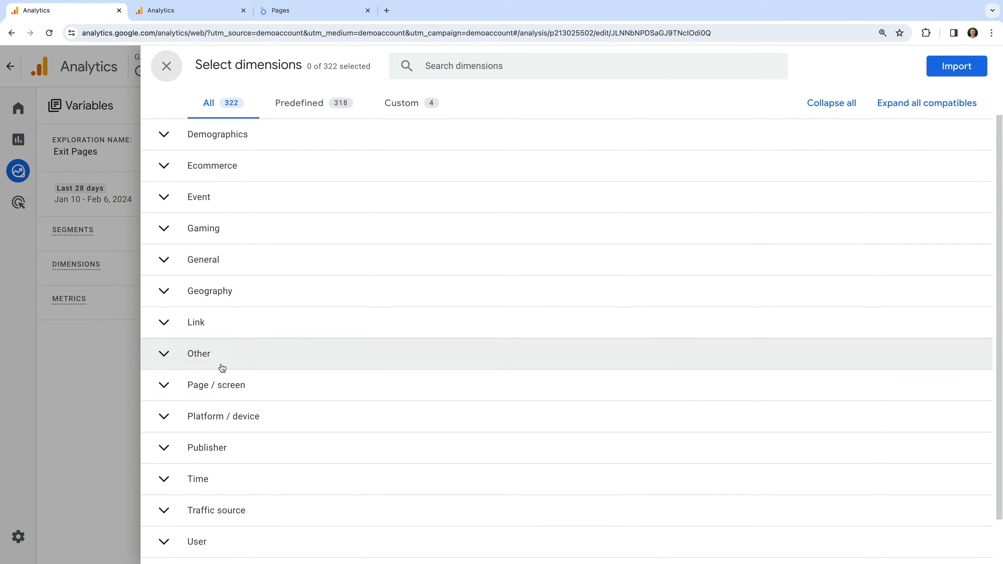
click(222, 385)
scroll(221, 385, down, 3)
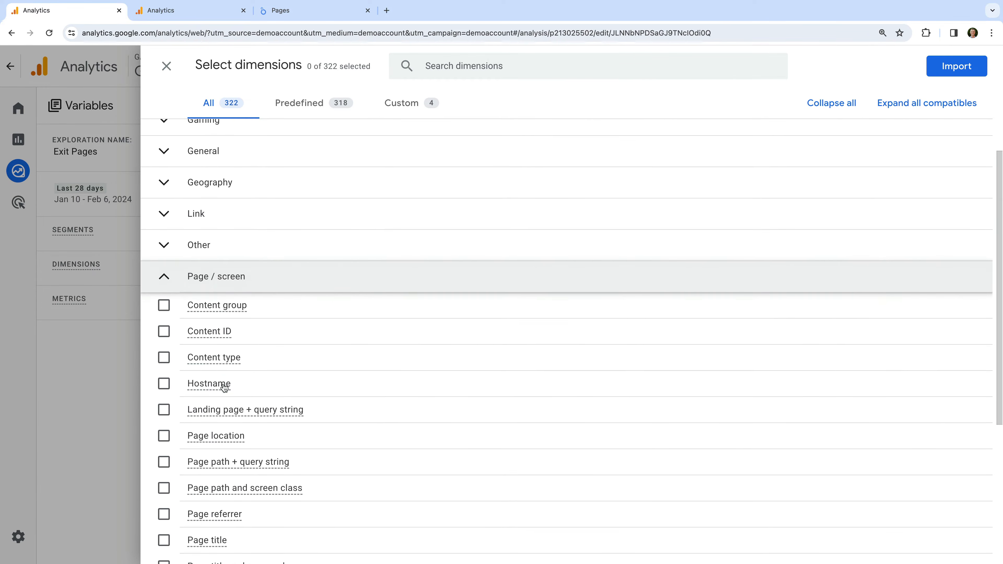
scroll(223, 383, down, 3)
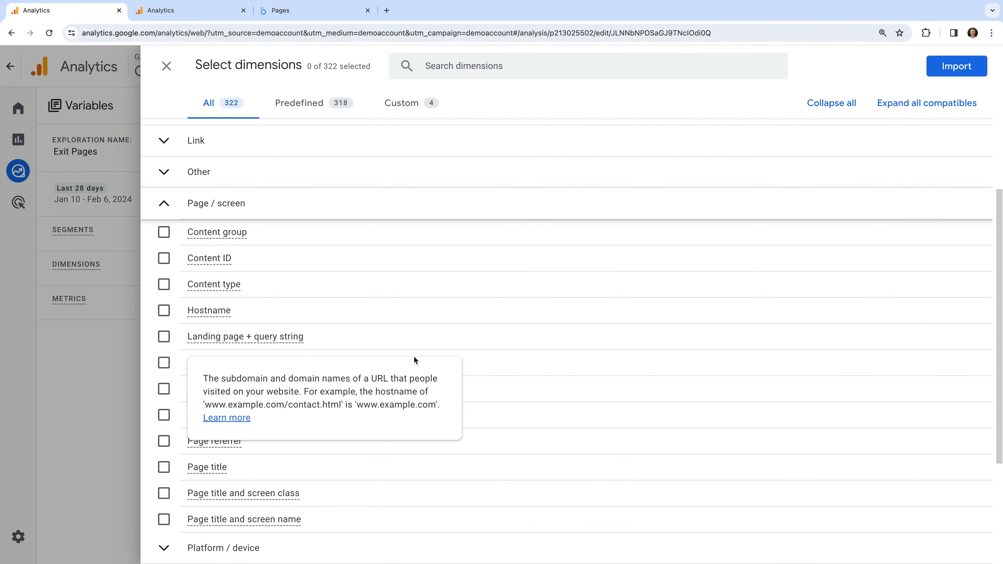
mouse_move(447, 342)
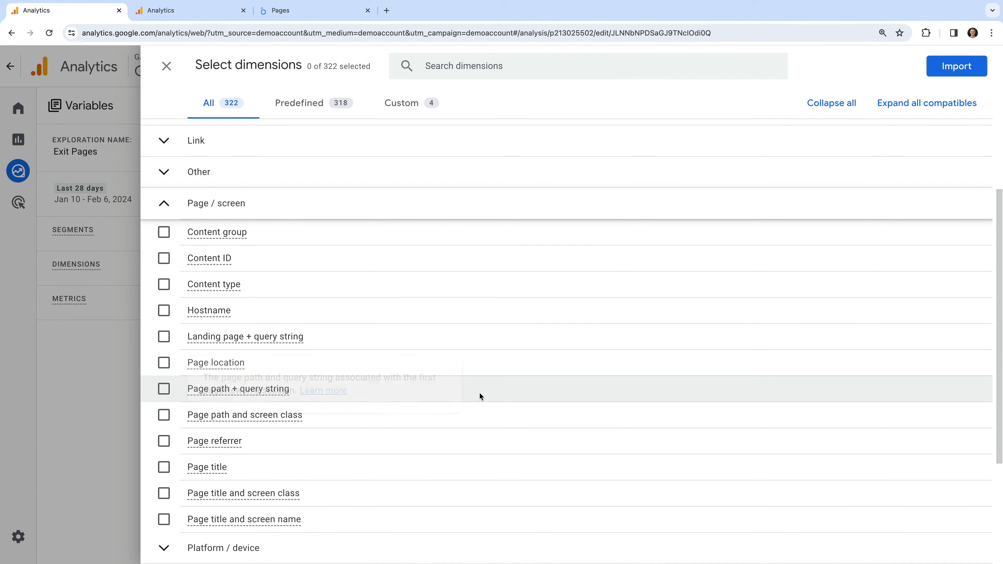
click(163, 418)
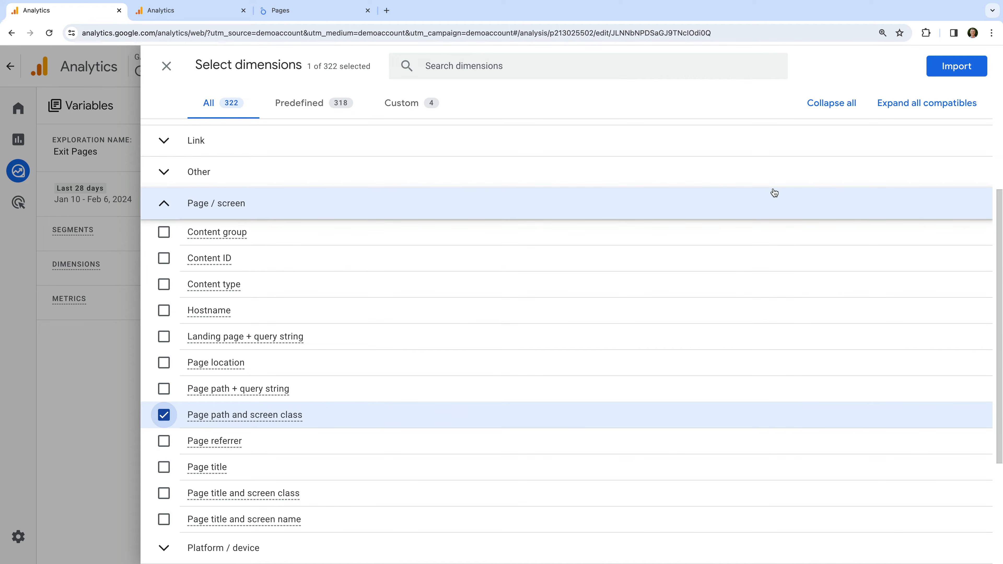
click(953, 67)
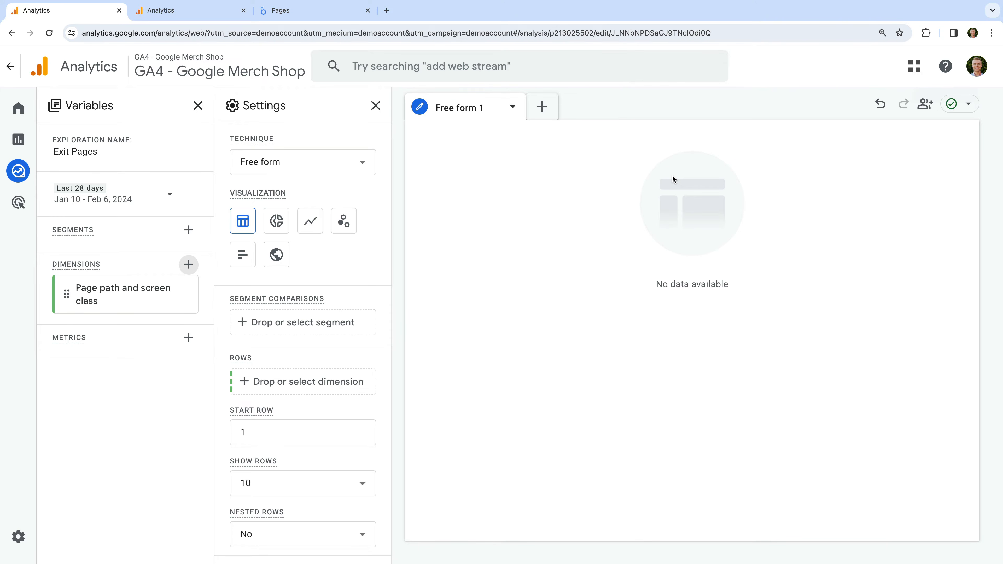
Import the Exits, Views and Entrances metrics from the Page / screen category into the exploration
click(189, 337)
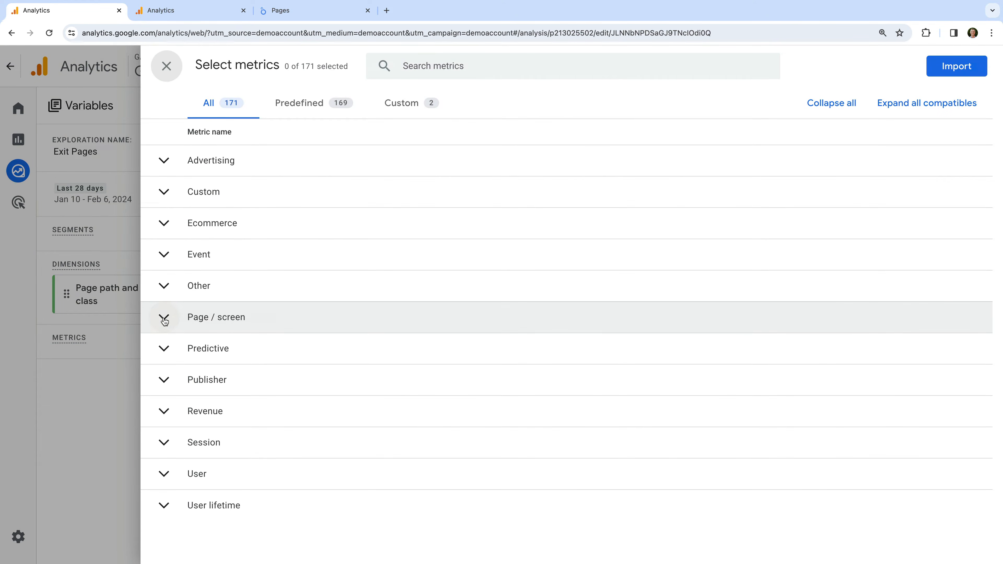
click(164, 320)
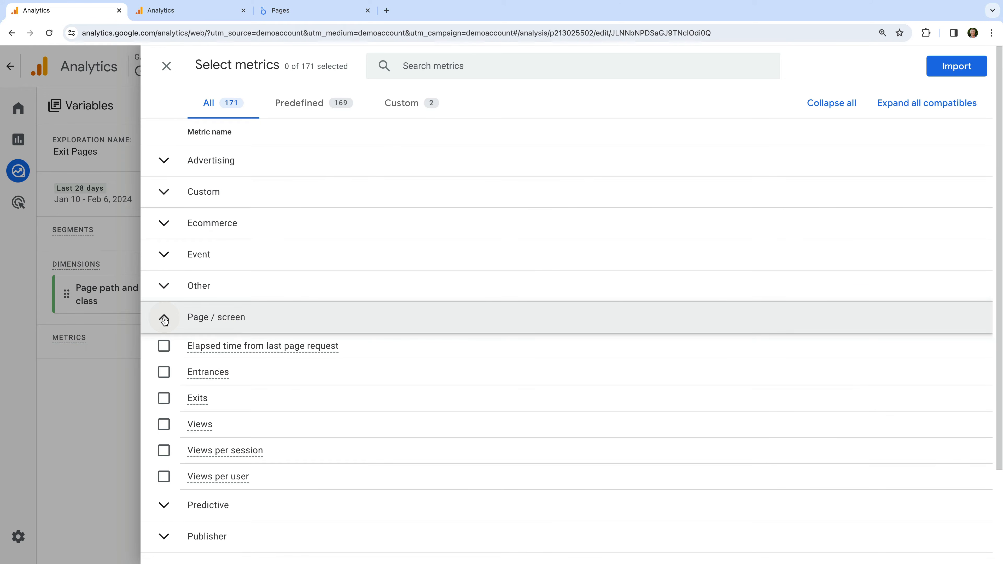
click(165, 405)
click(165, 427)
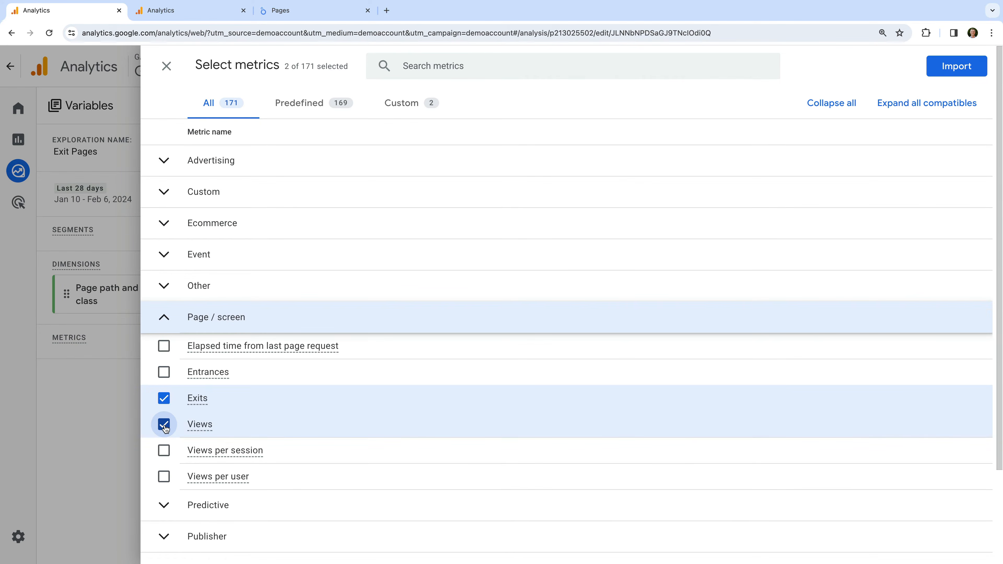
click(164, 373)
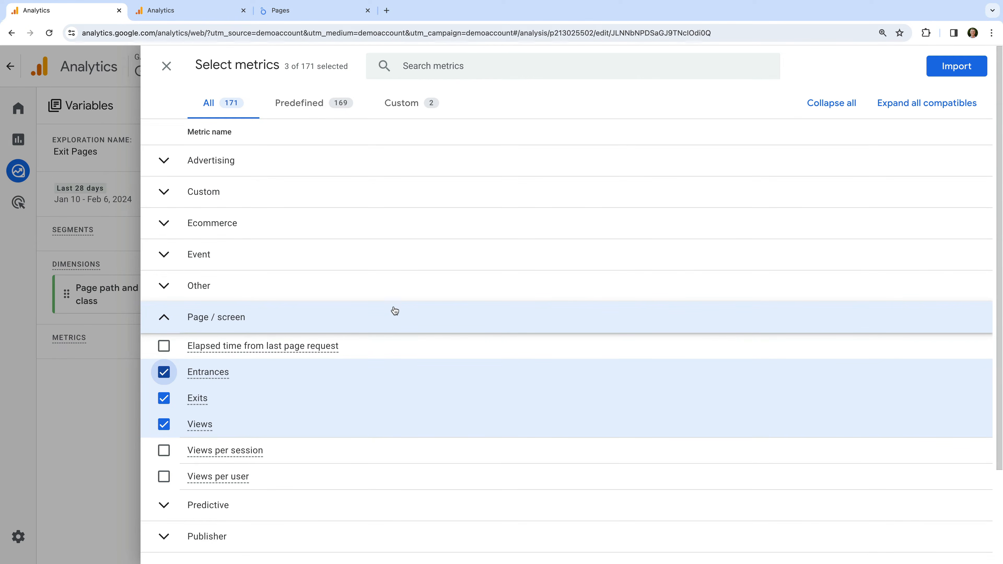
click(953, 71)
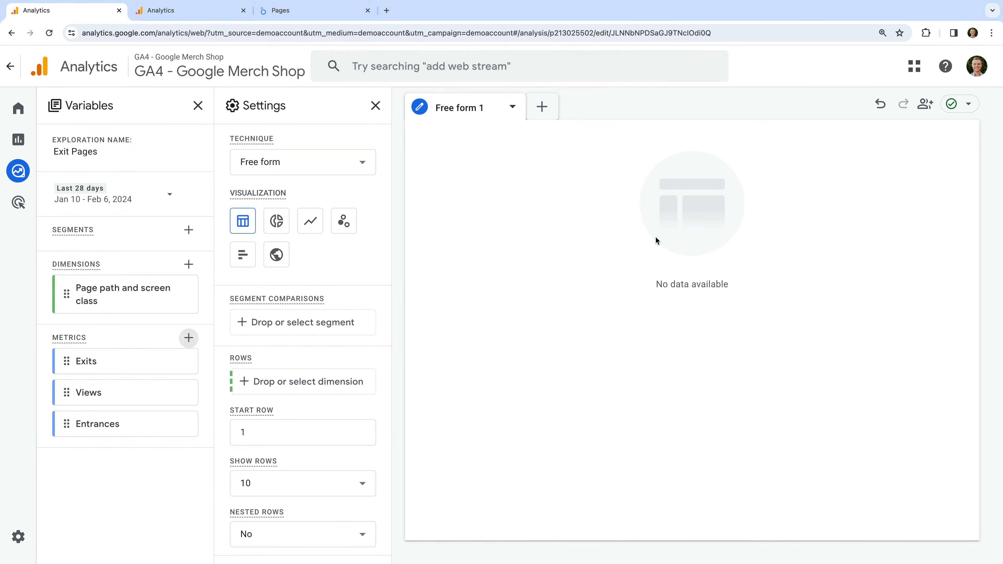
Build the table with Page path and screen class as rows and Exits, Views and Entrances as values, sorted by Views
double_click(153, 308)
double_click(125, 368)
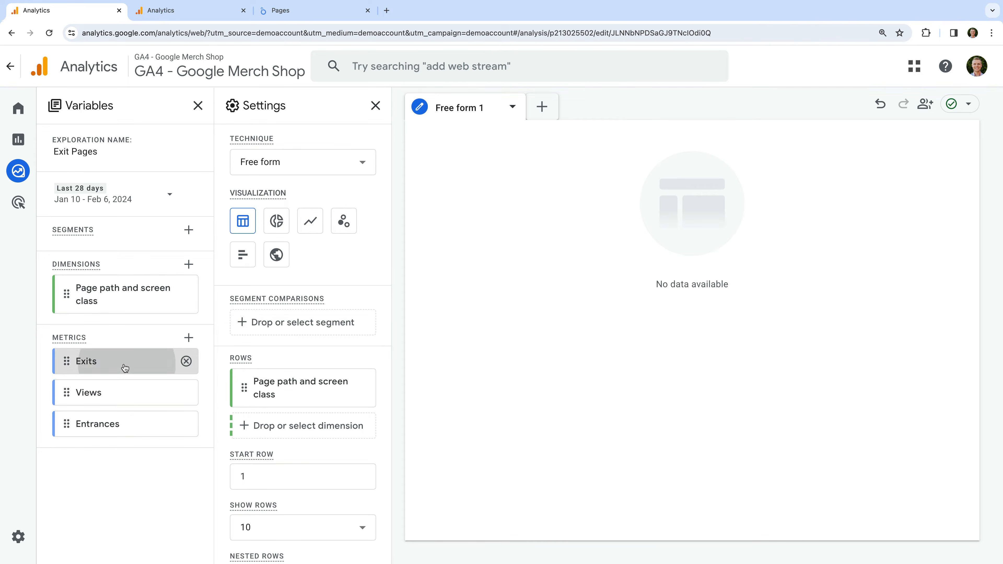
double_click(132, 397)
double_click(145, 426)
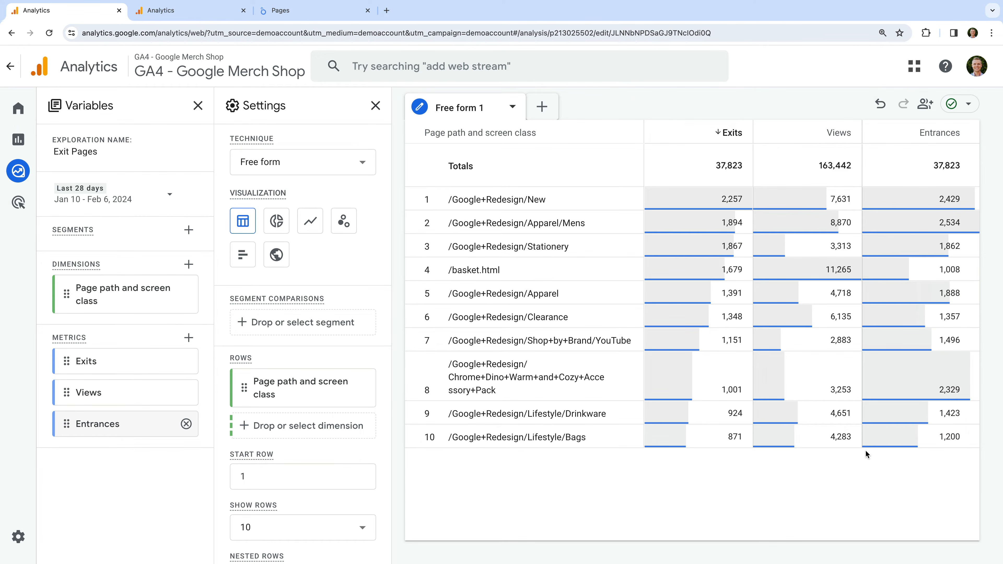
click(817, 134)
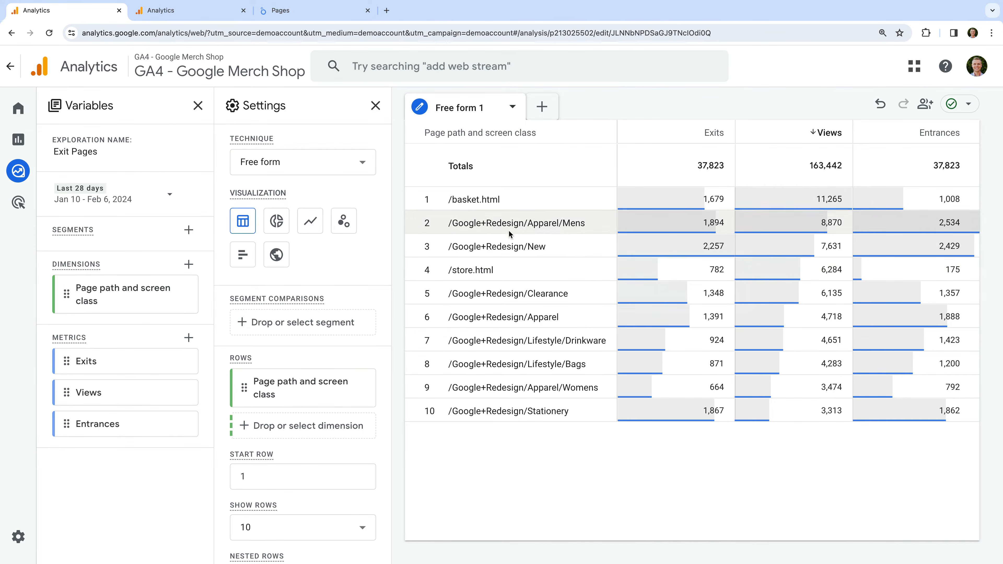
Export the Exit Pages exploration of the Loves Data | GA4 Demo property to Google Sheets and import the data
click(185, 16)
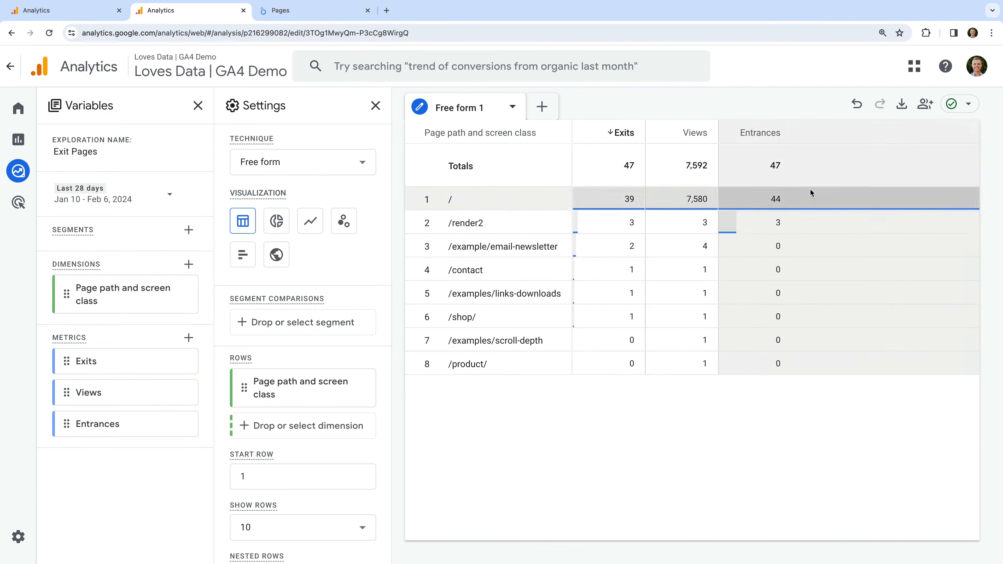
click(902, 105)
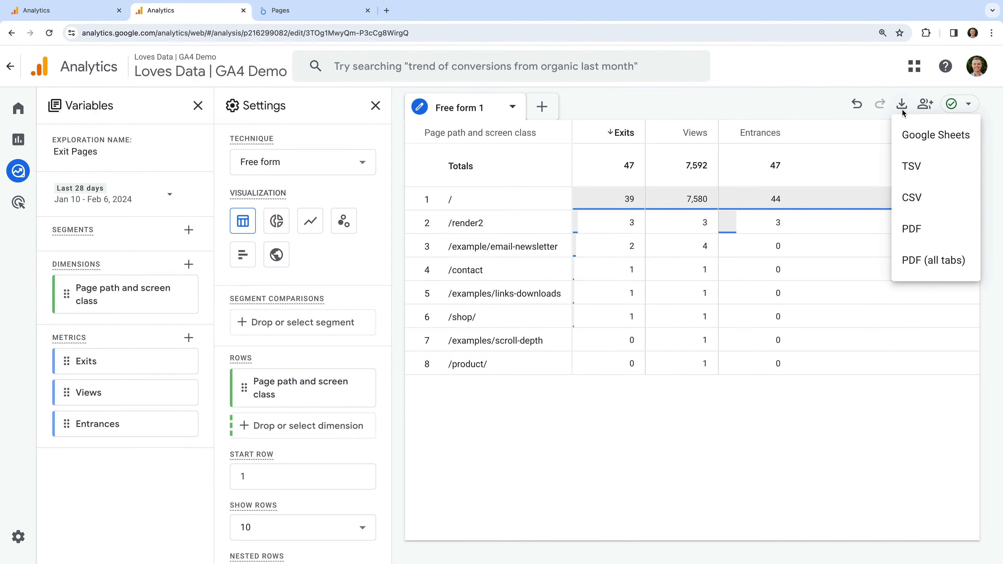
click(920, 145)
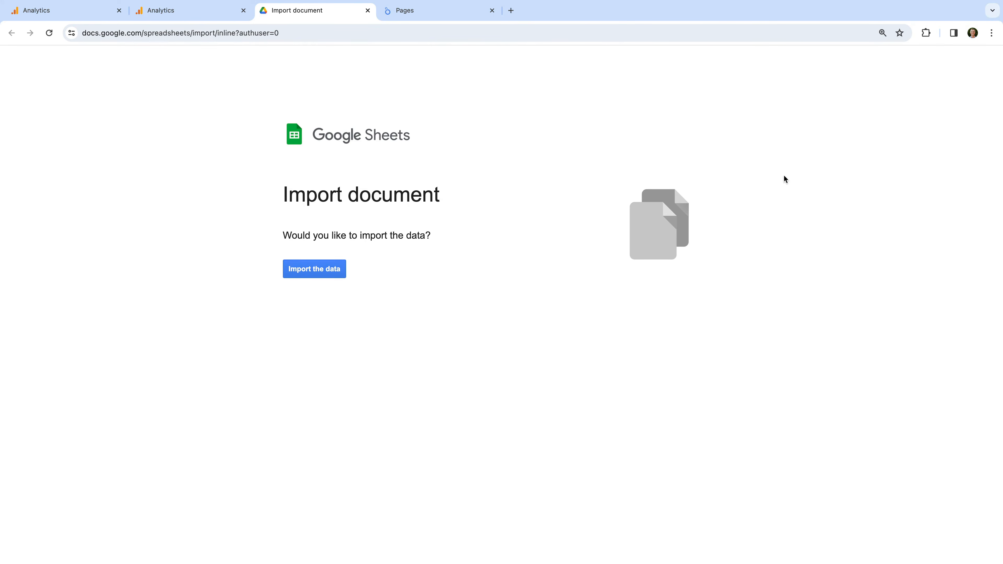
click(315, 272)
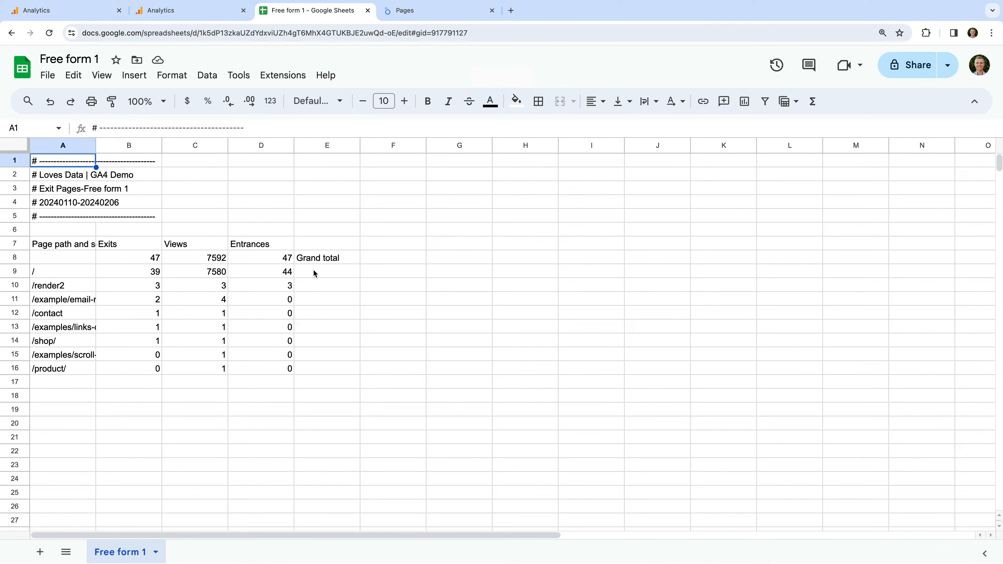
Calculate the exit rate for the "/" page in cell F9 with the formula =B9/C9
click(396, 273)
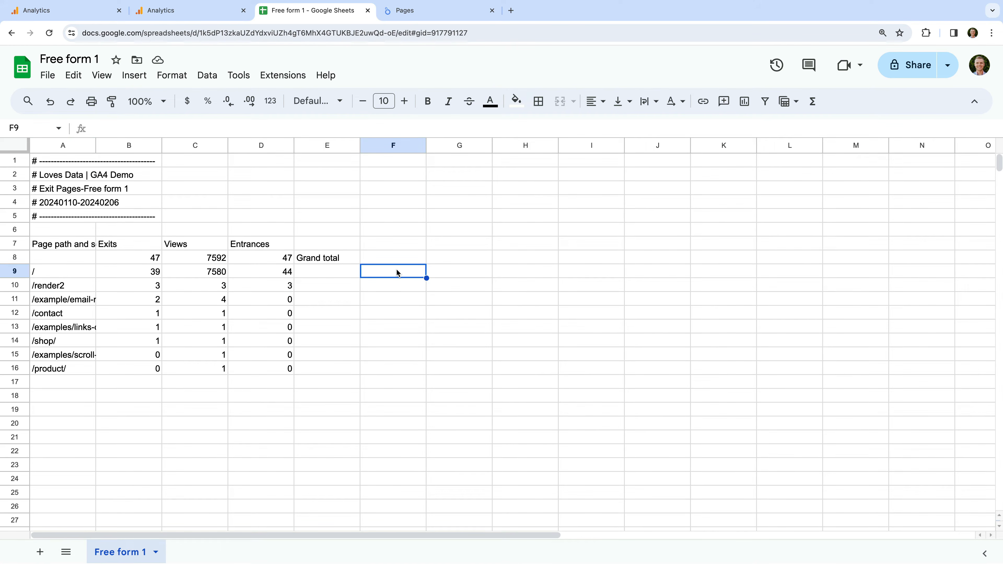
text(=B)
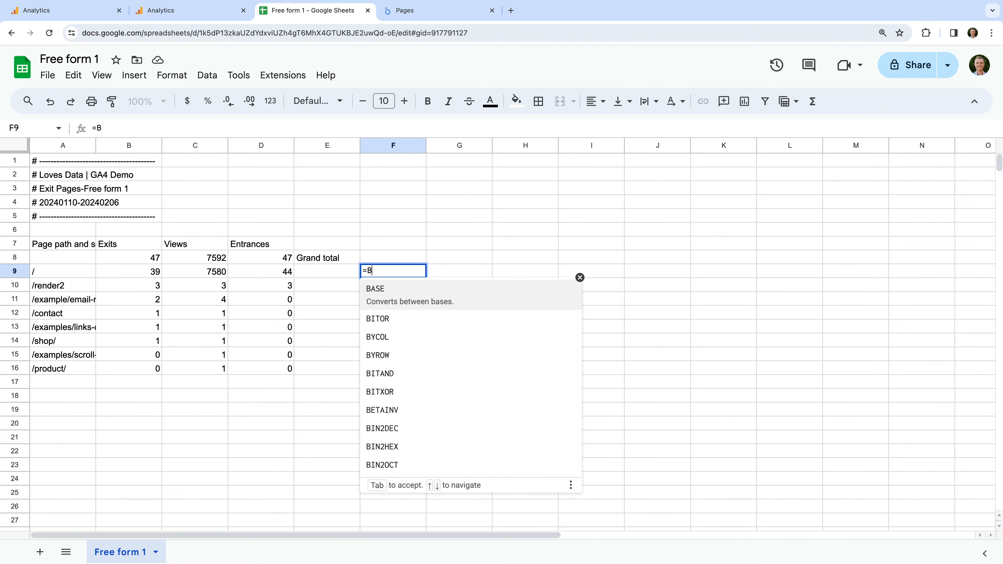
text(9/C9)
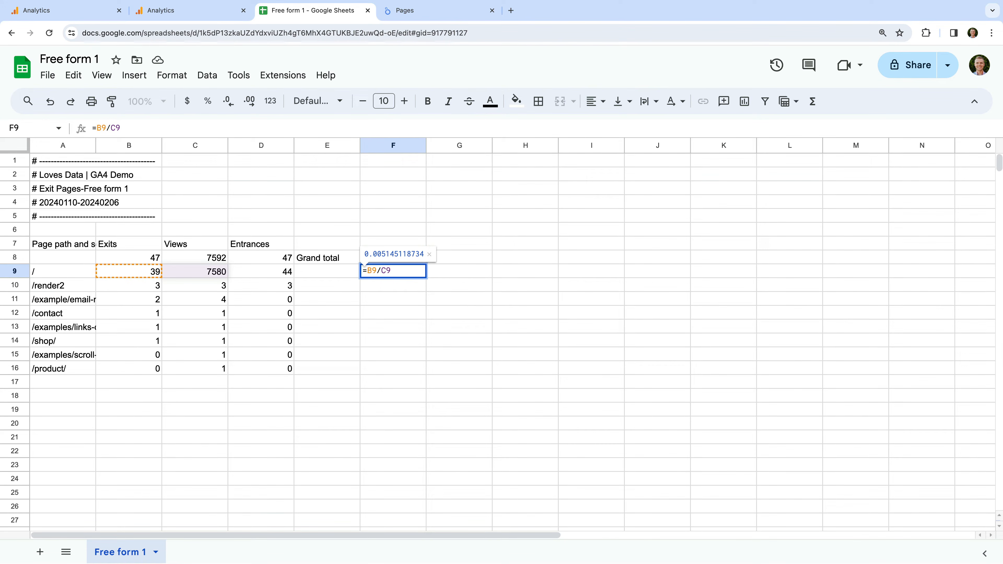
key(Return)
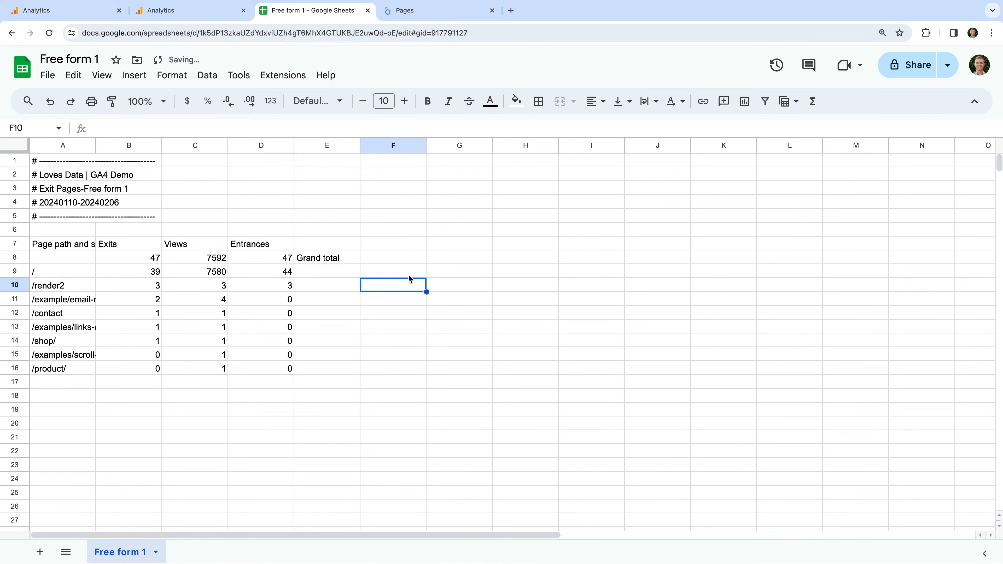
Format cell F9 as a percentage and copy its formula down to row 16
click(410, 276)
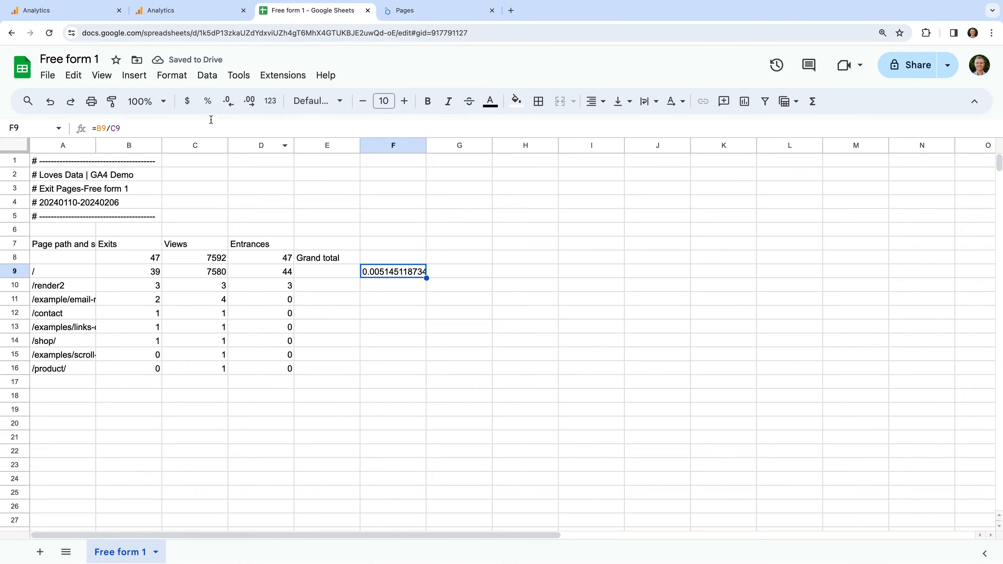
click(207, 104)
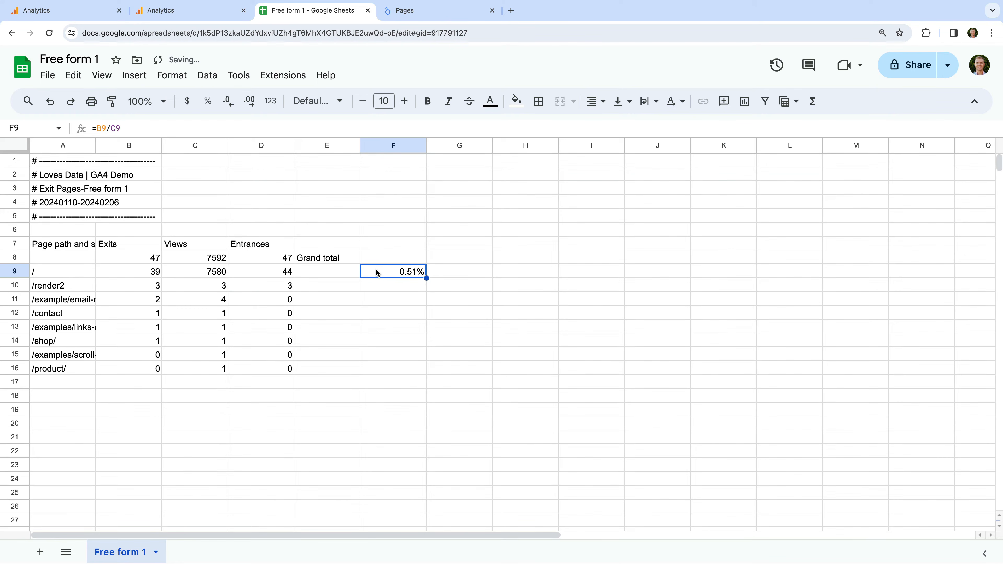
key(ctrl+c)
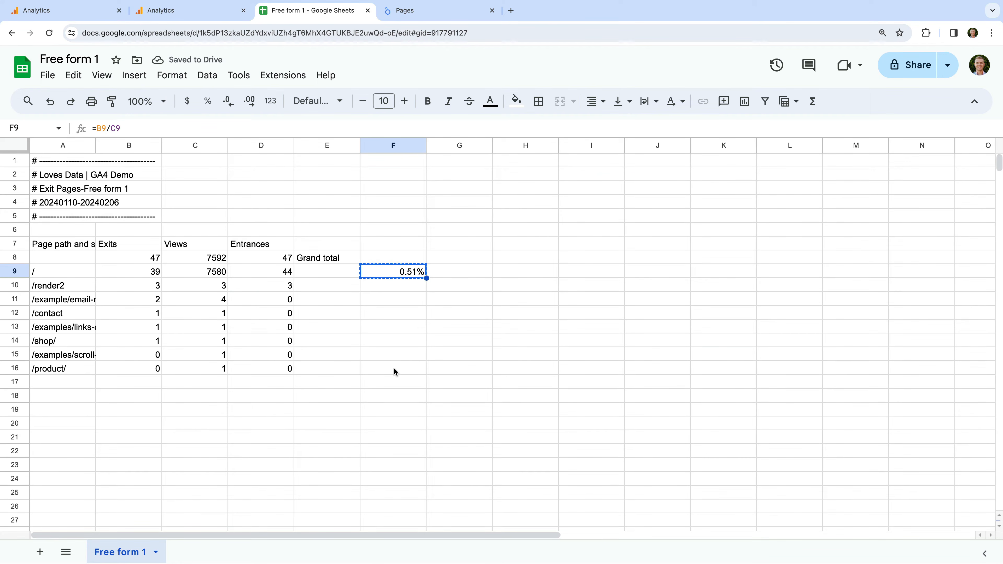
shift+click(394, 369)
key(ctrl+v)
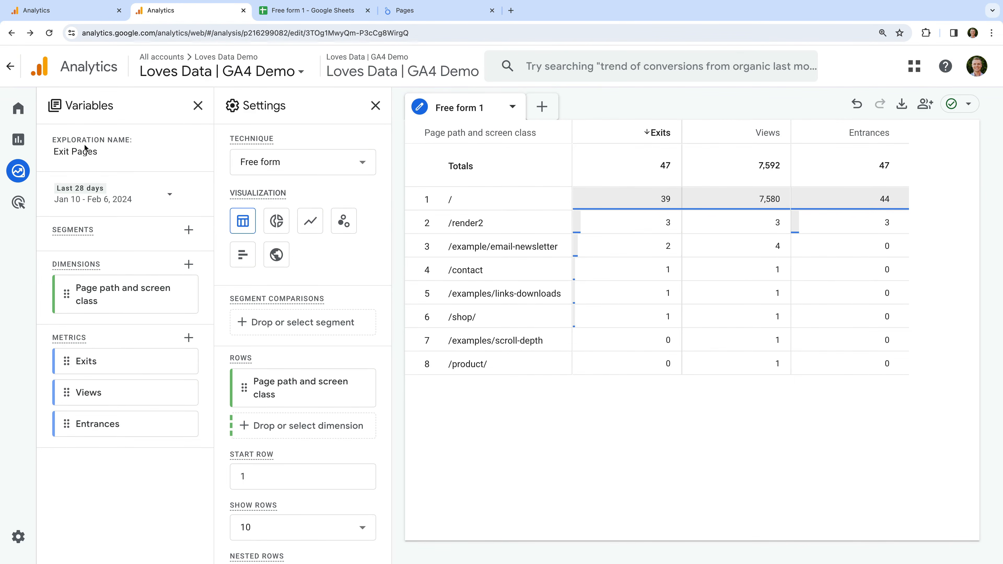
Back in Google Analytics, open the Pages and screens engagement report of the Loves Data | GA4 Demo property
click(20, 142)
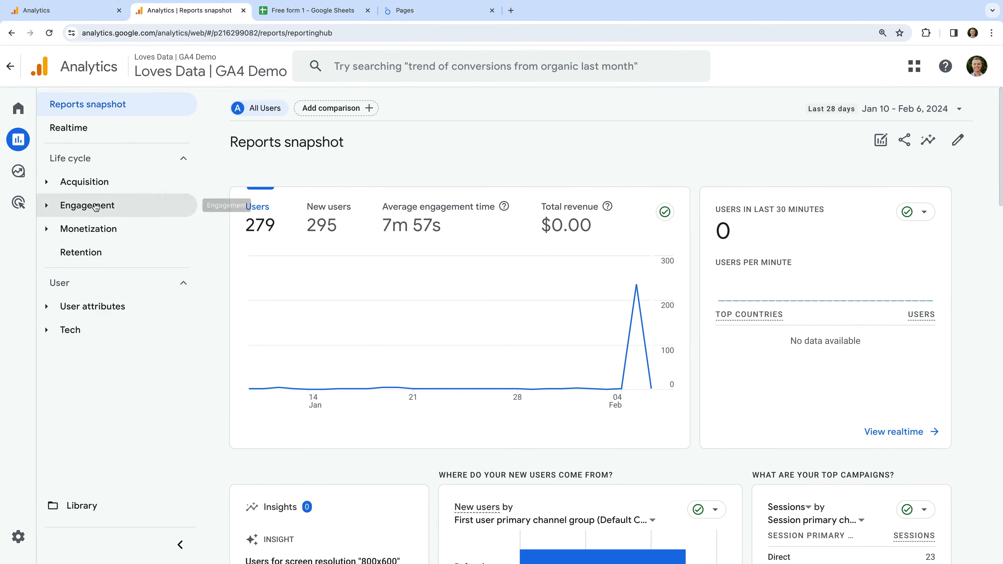
click(95, 205)
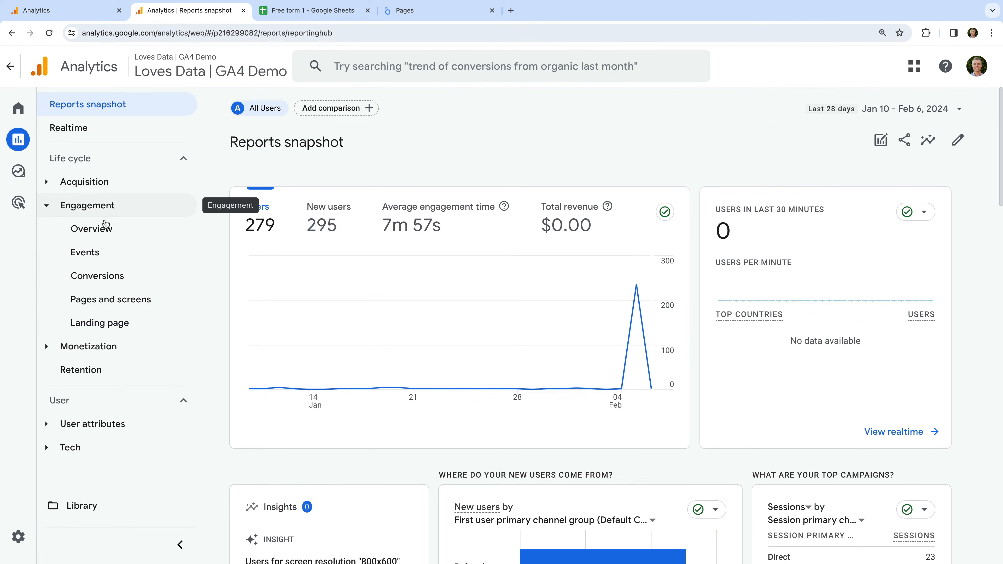
click(163, 301)
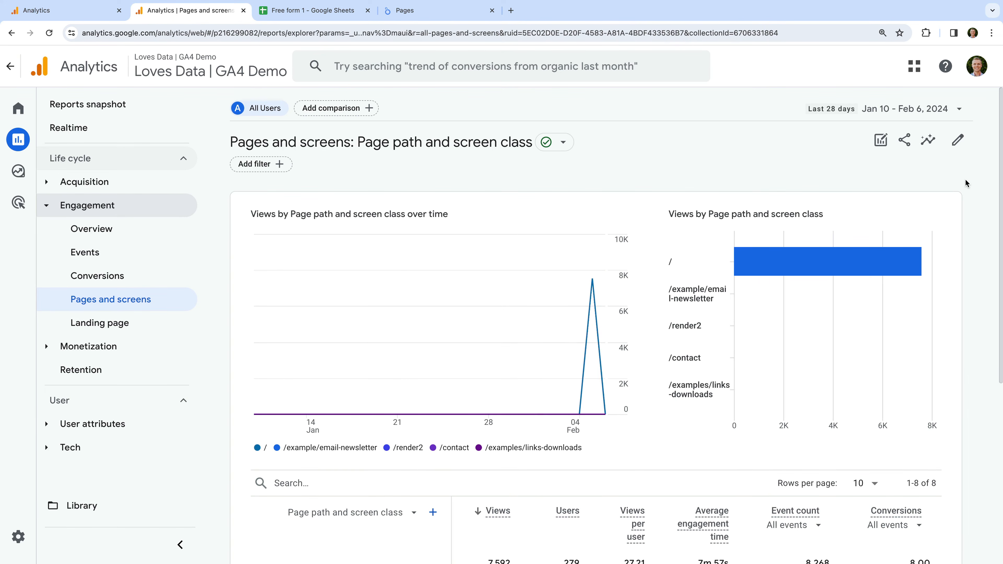
Customize the Pages and screens report and search its available metrics for "exit", clearing the search term at the end
click(958, 143)
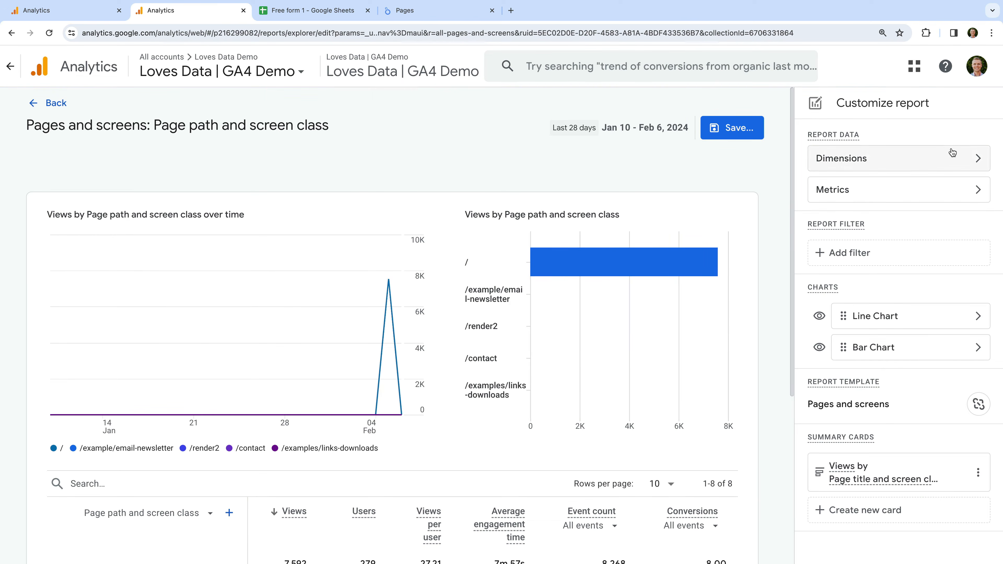
click(840, 194)
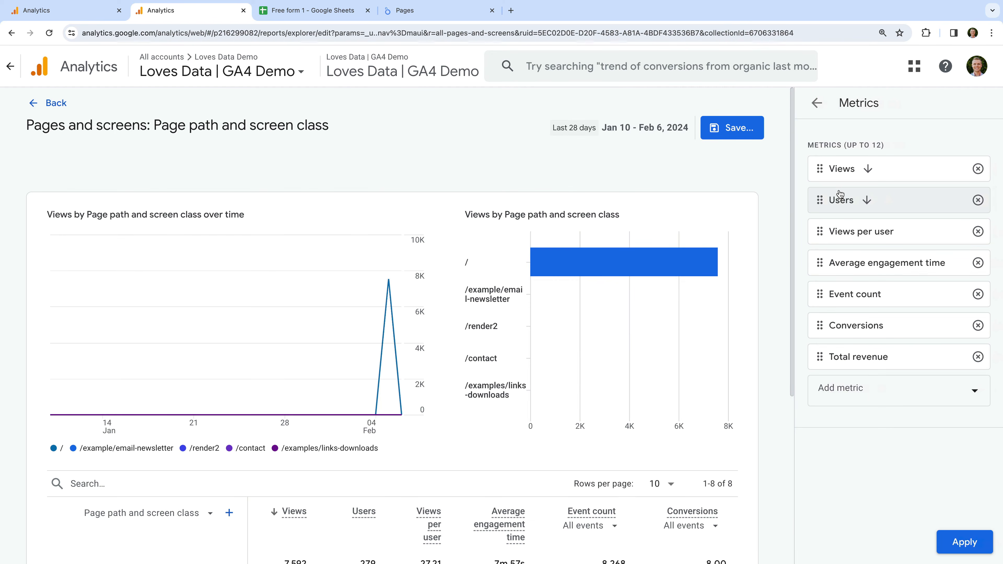
click(915, 383)
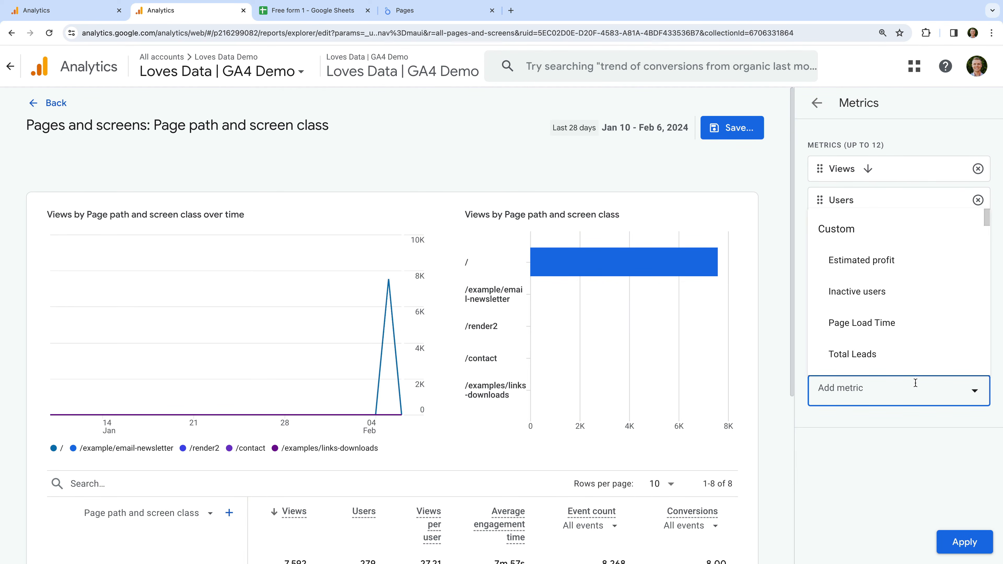
text(exit)
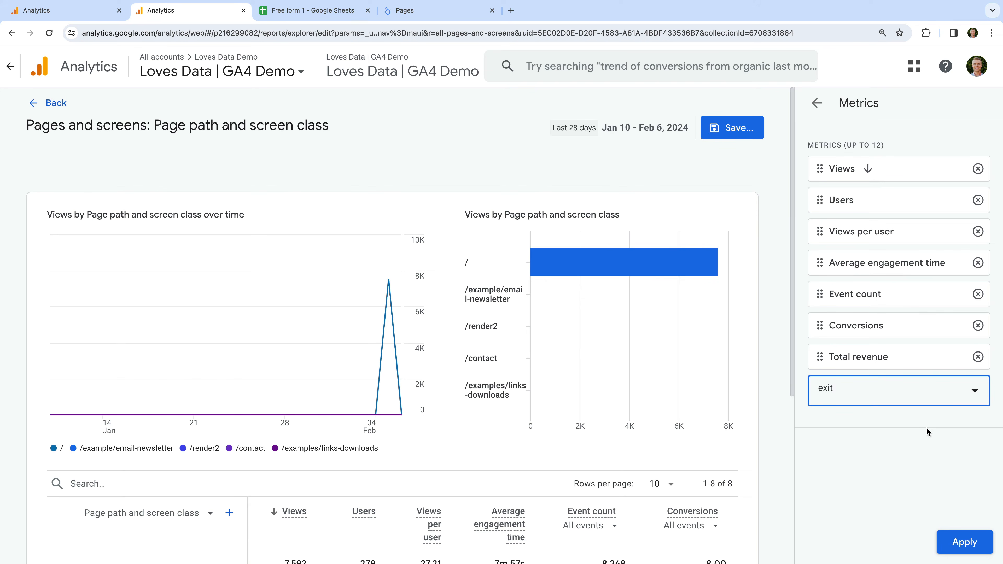
key(BackSpace)
key(BackSpace)
key(BackSpace)
key(BackSpace)
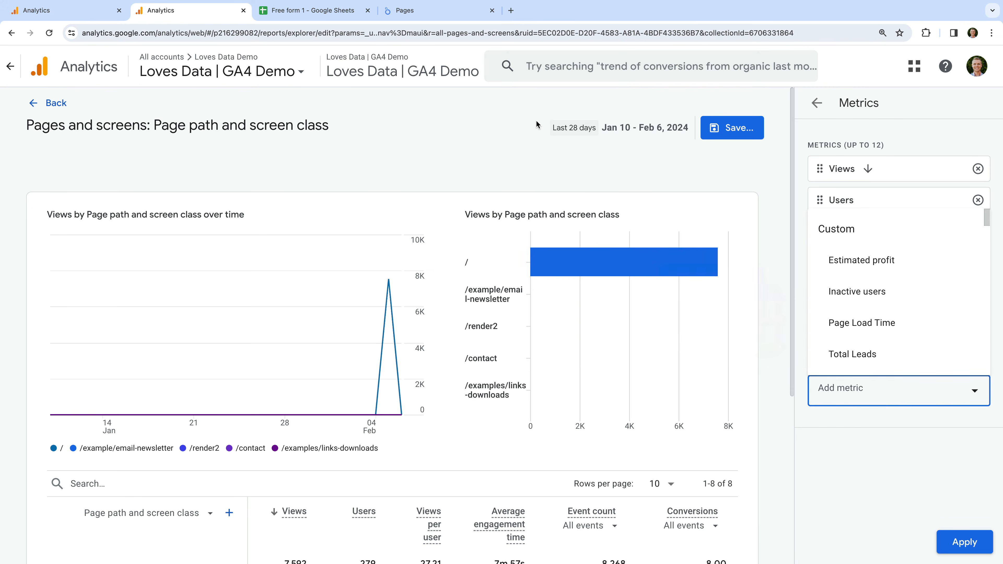
Switch to the Pages report in Looker Studio and search the metrics available for the page path table for "exit"
click(441, 15)
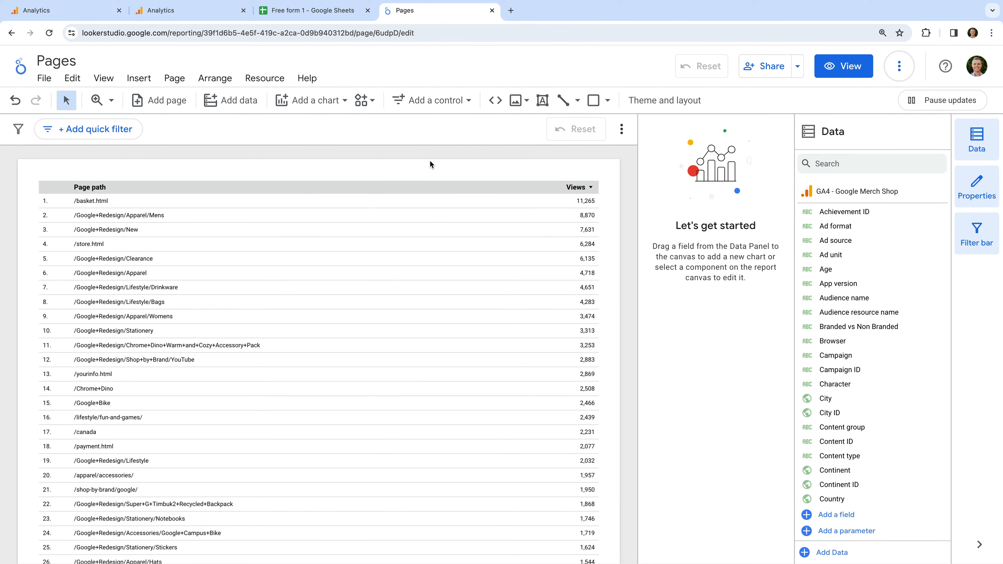
click(392, 200)
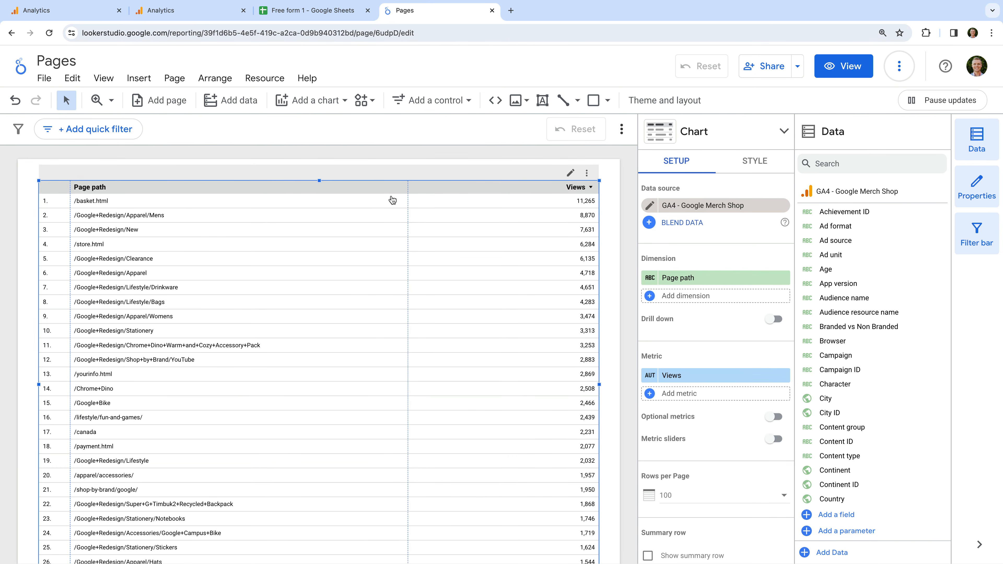
click(674, 394)
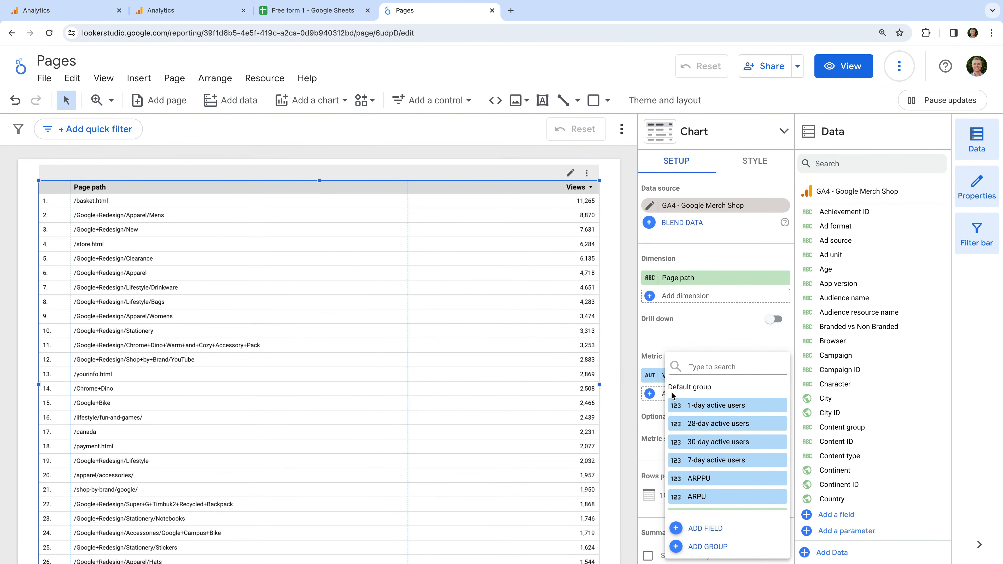
text(exit)
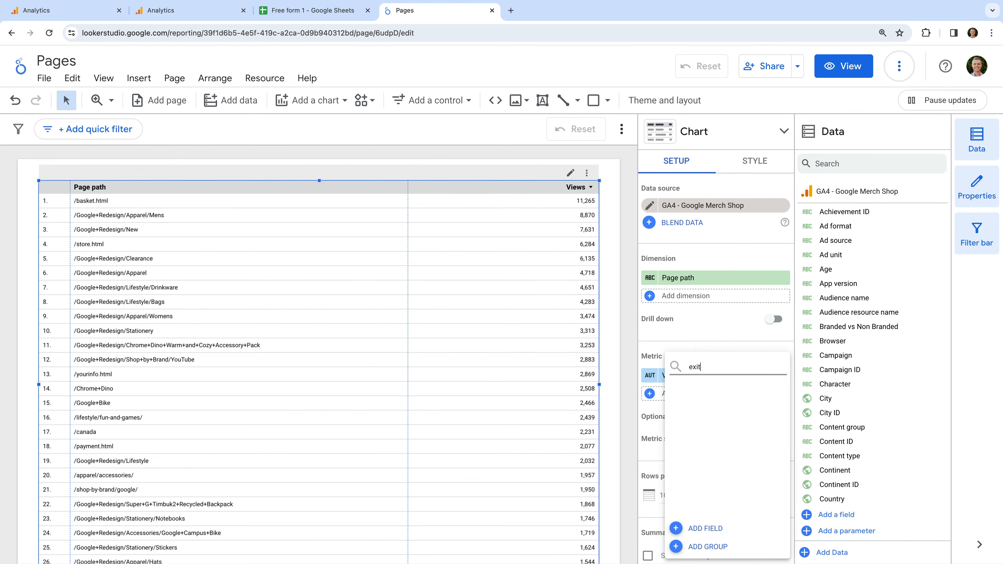